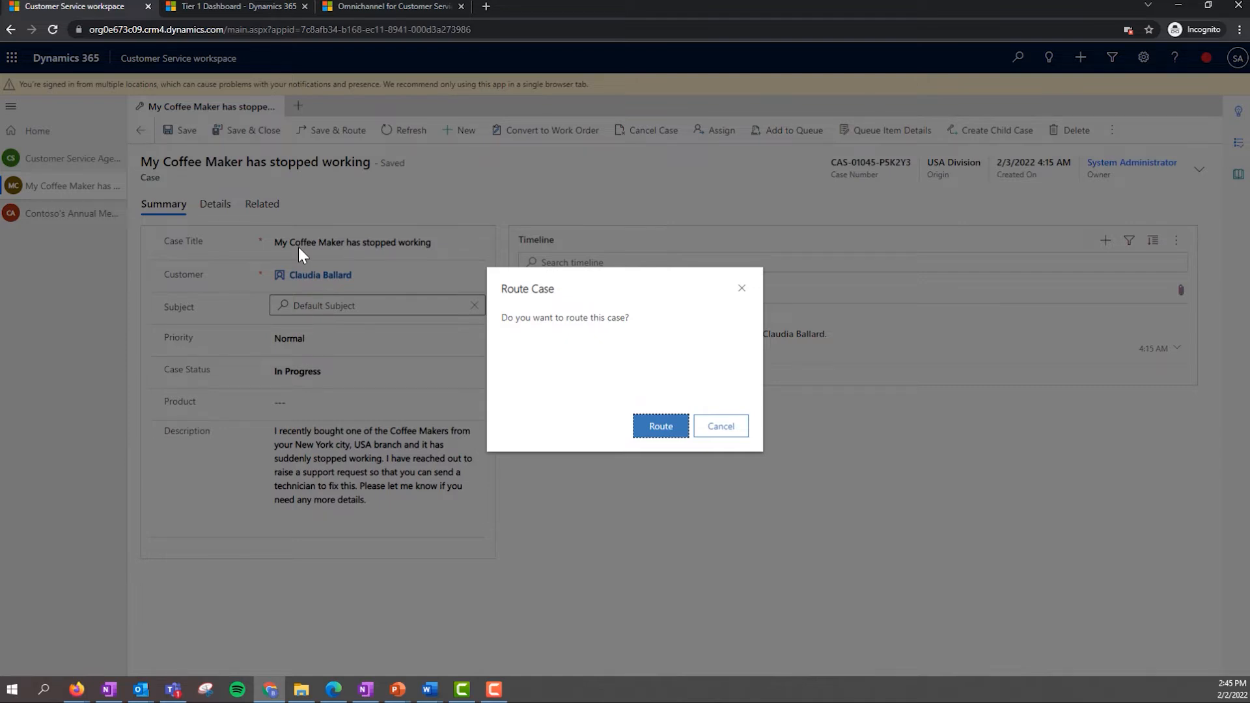
Confirm routing of the coffee maker case and switch to Customer Service Hub to open the Service Management area's routing Diagnostics.
click(669, 431)
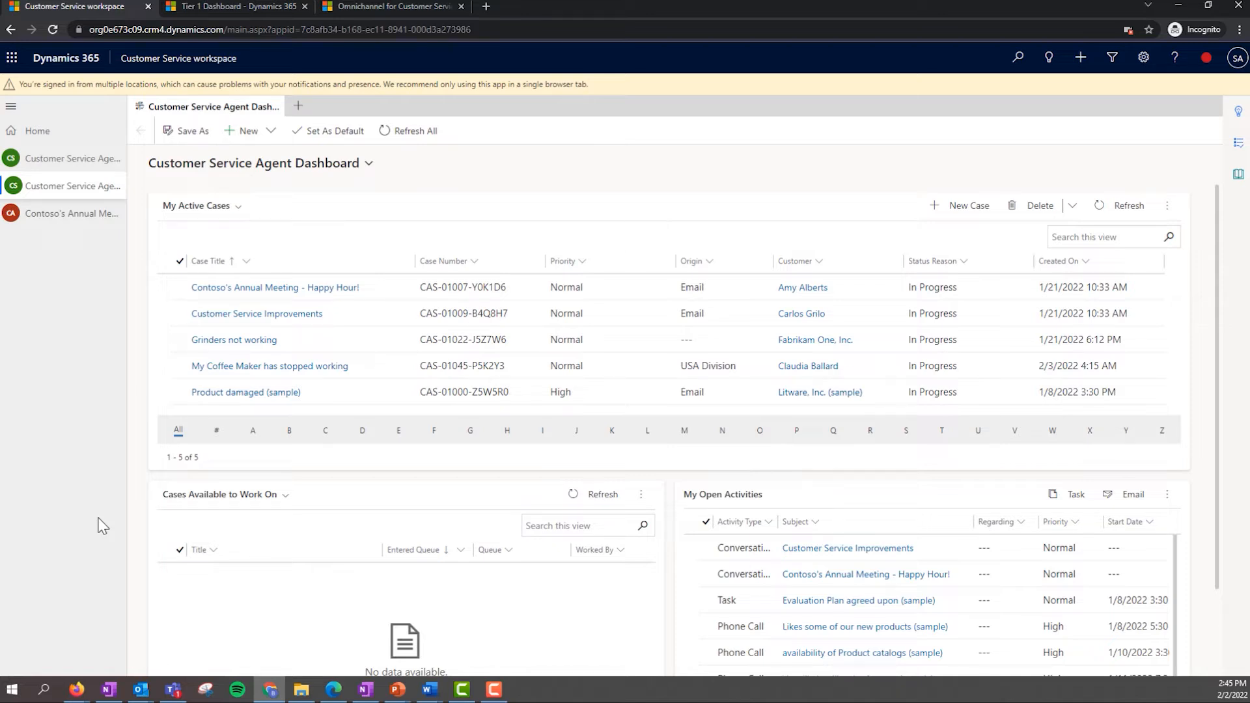
click(244, 9)
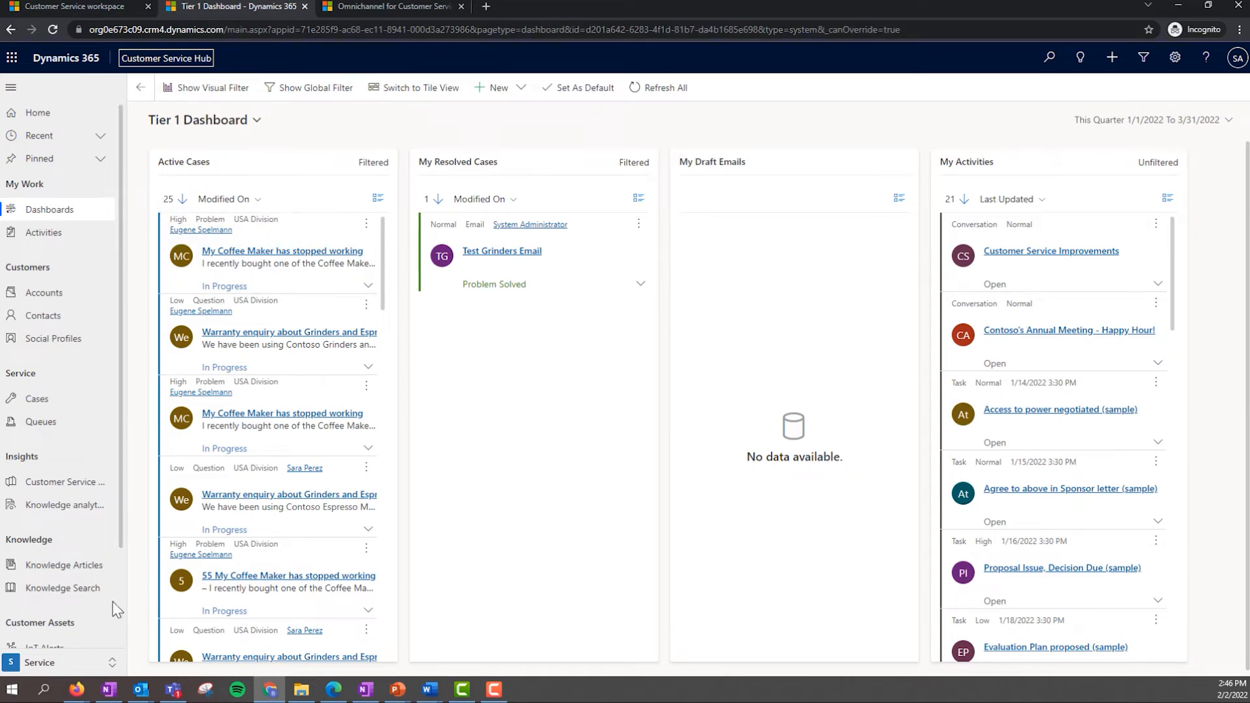
click(79, 663)
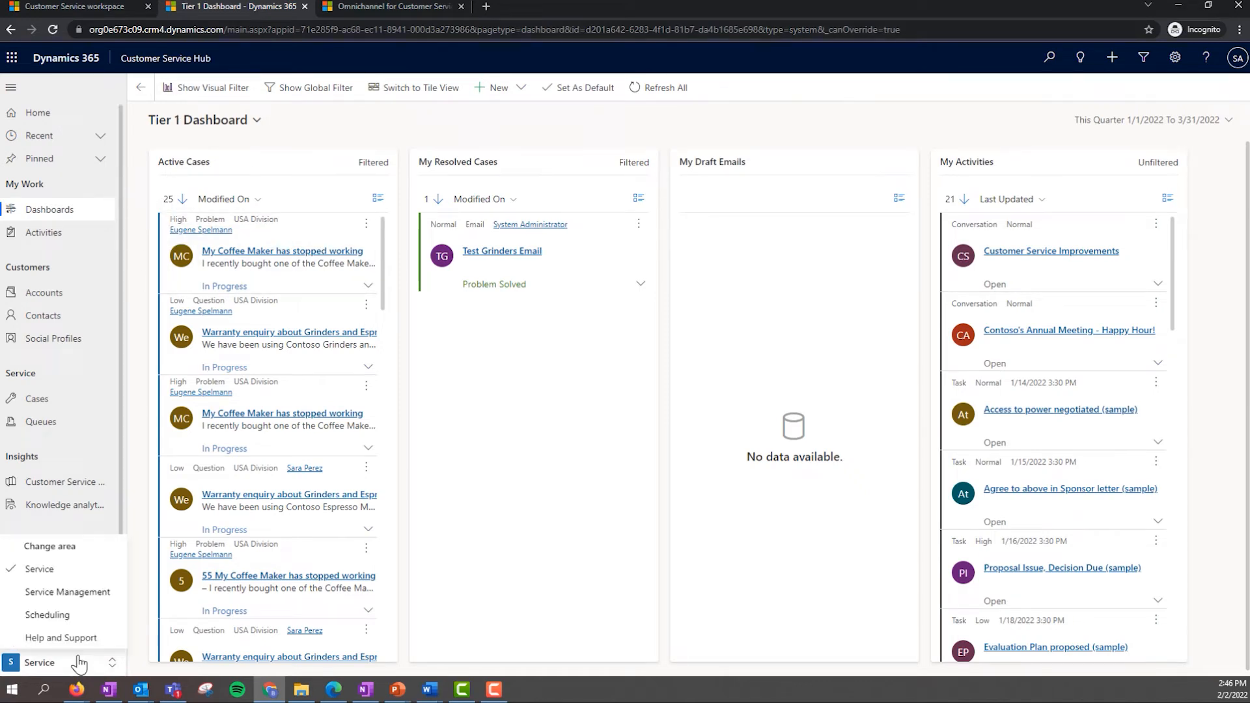
click(93, 594)
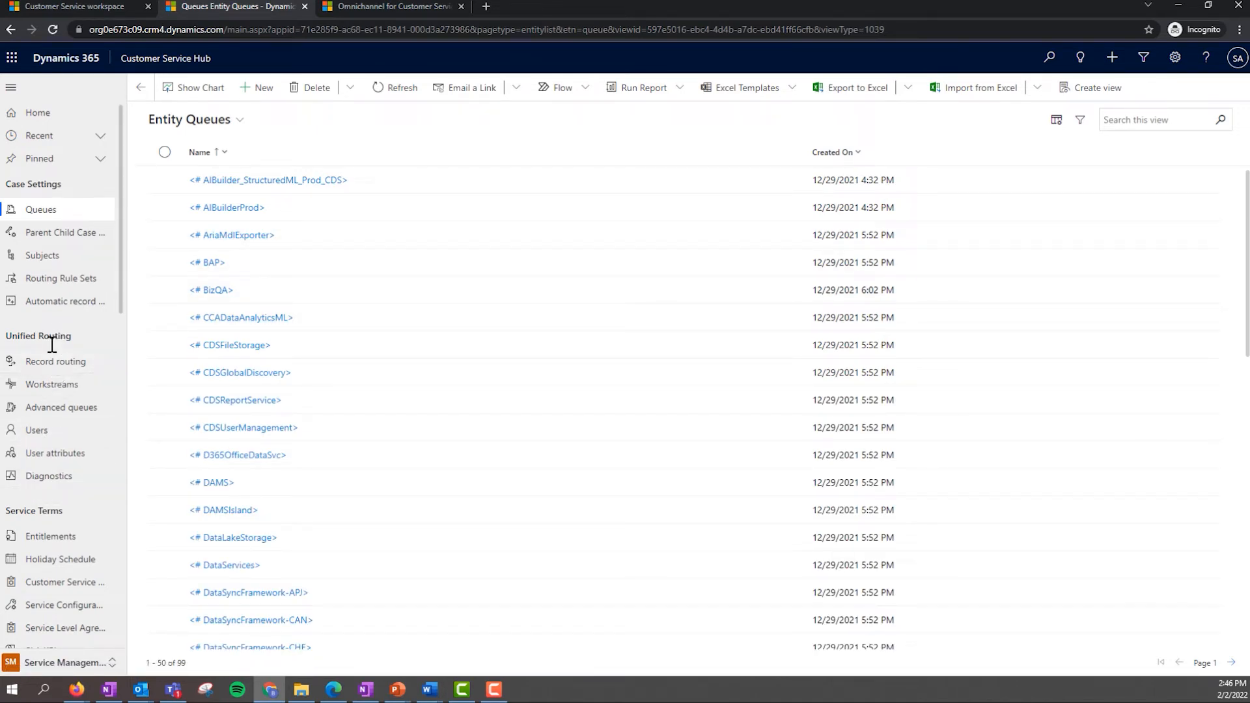
click(47, 477)
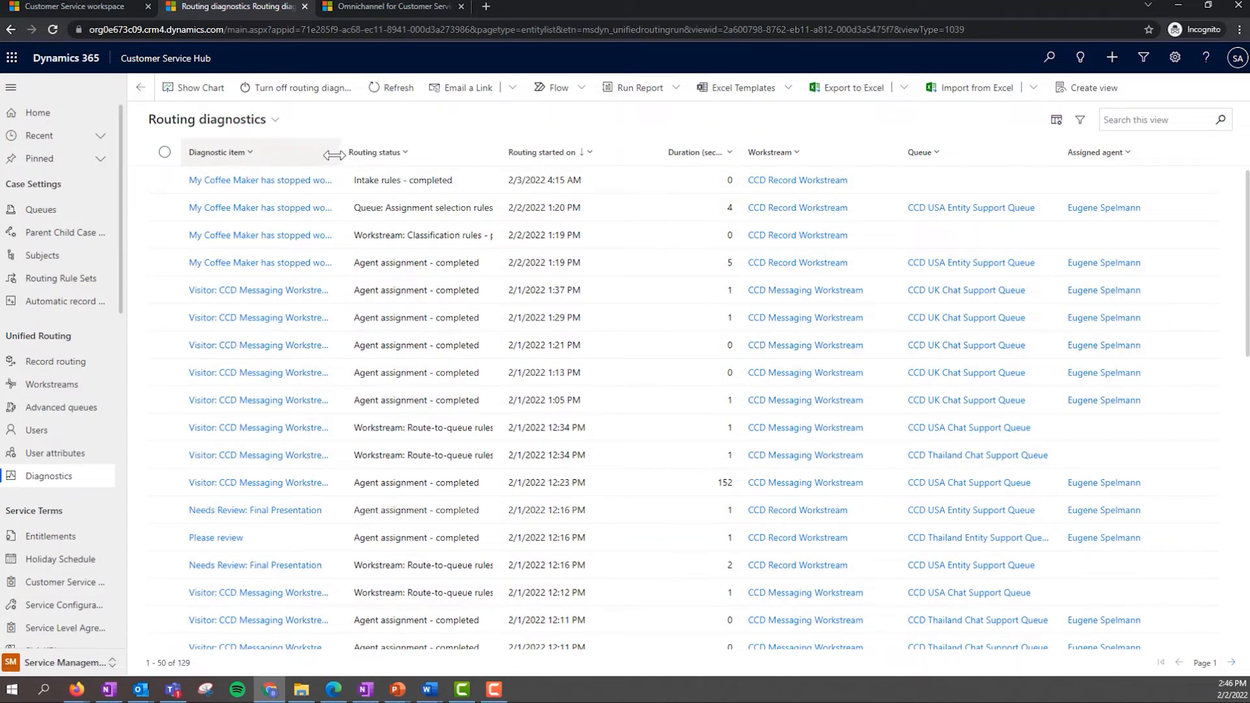
Widen the Diagnostic item column to show full titles and refresh the routing diagnostics list to update the newest record.
drag(339, 156, 396, 158)
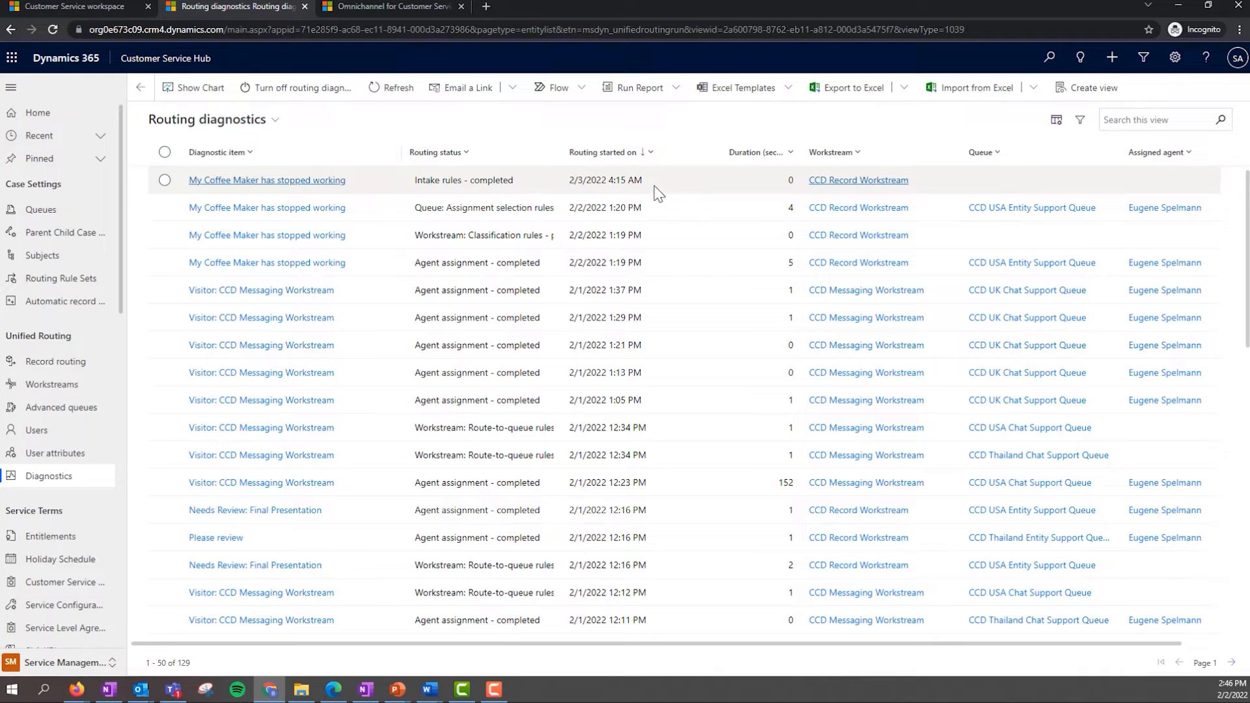
click(396, 90)
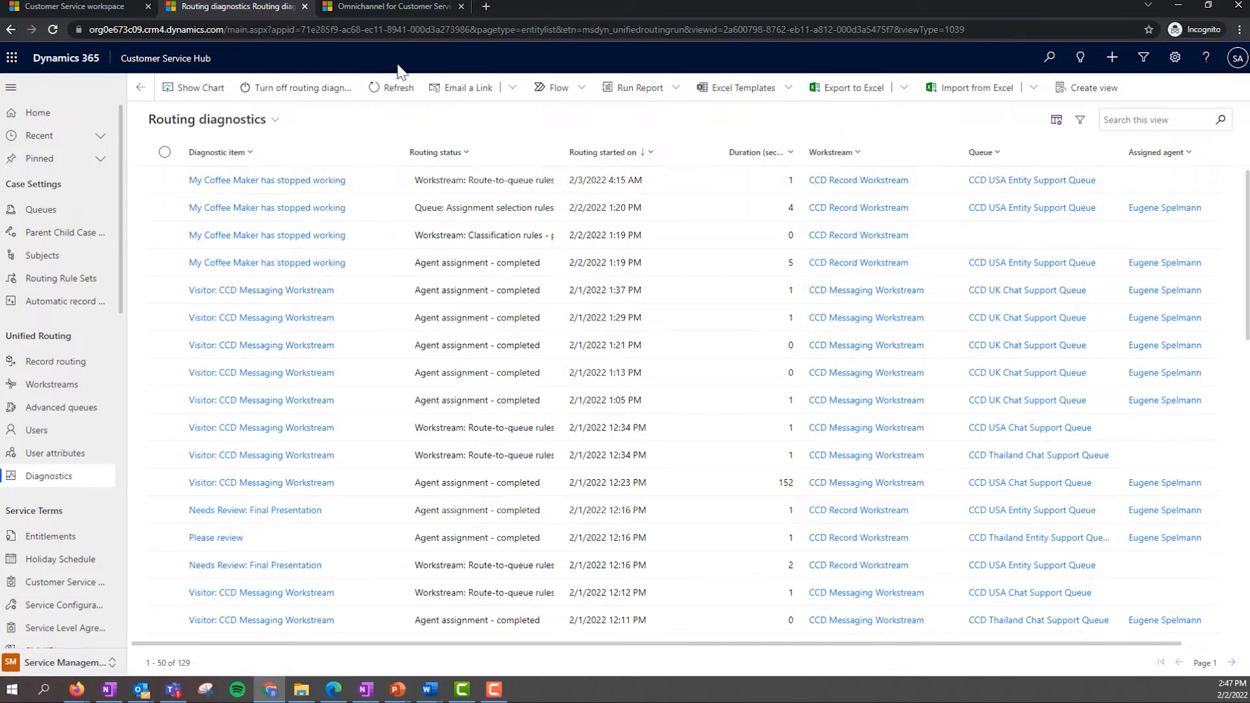
click(396, 91)
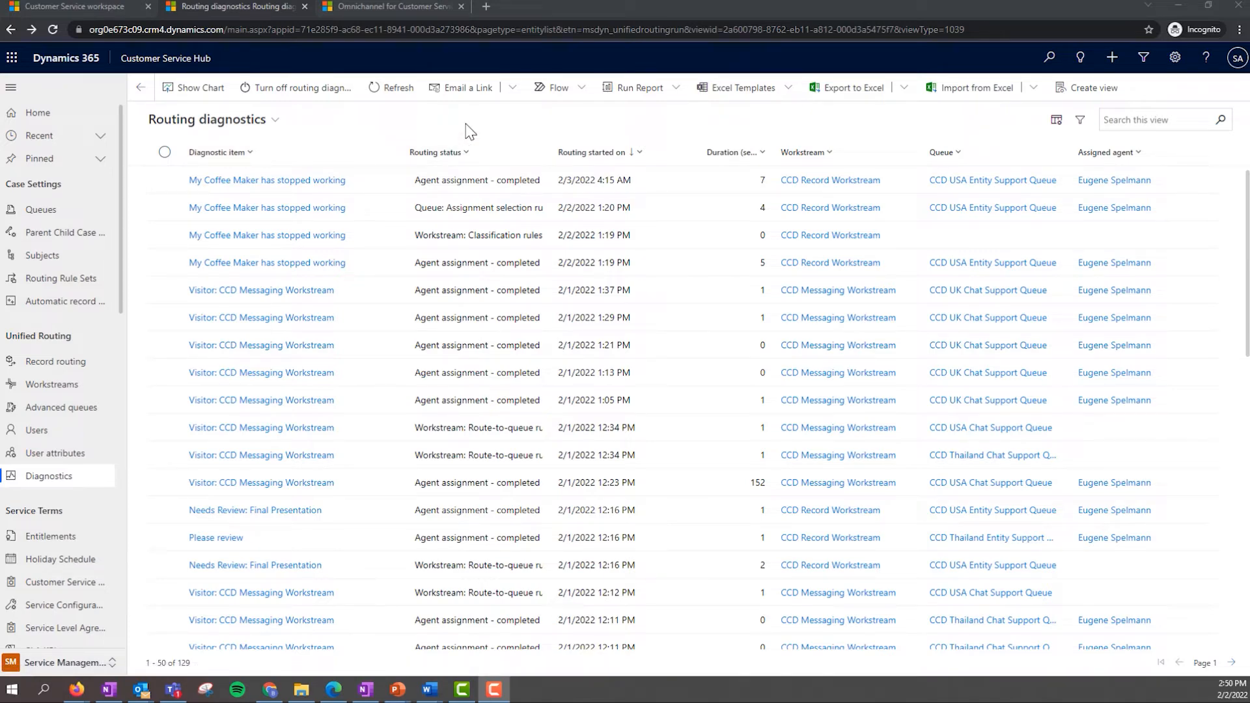
Return to Customer Service workspace, open the case "My Coffee Maker has stopped working" and show its related routing diagnostics.
click(106, 6)
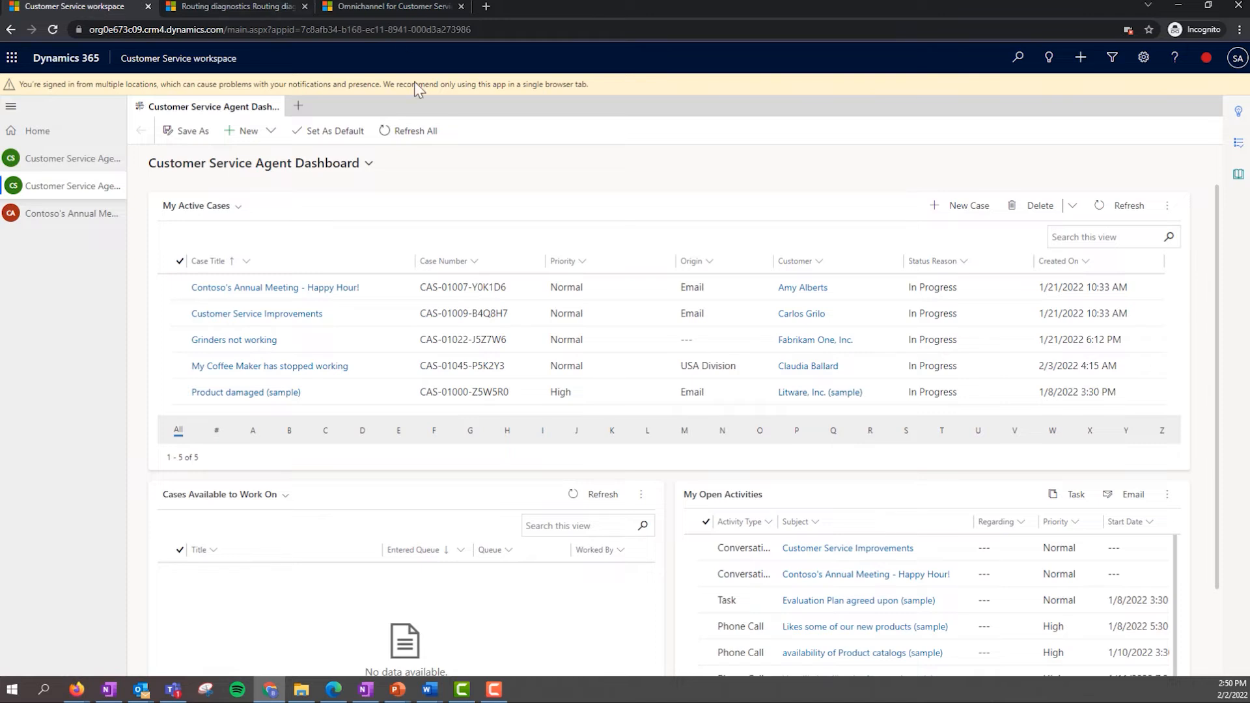
click(280, 365)
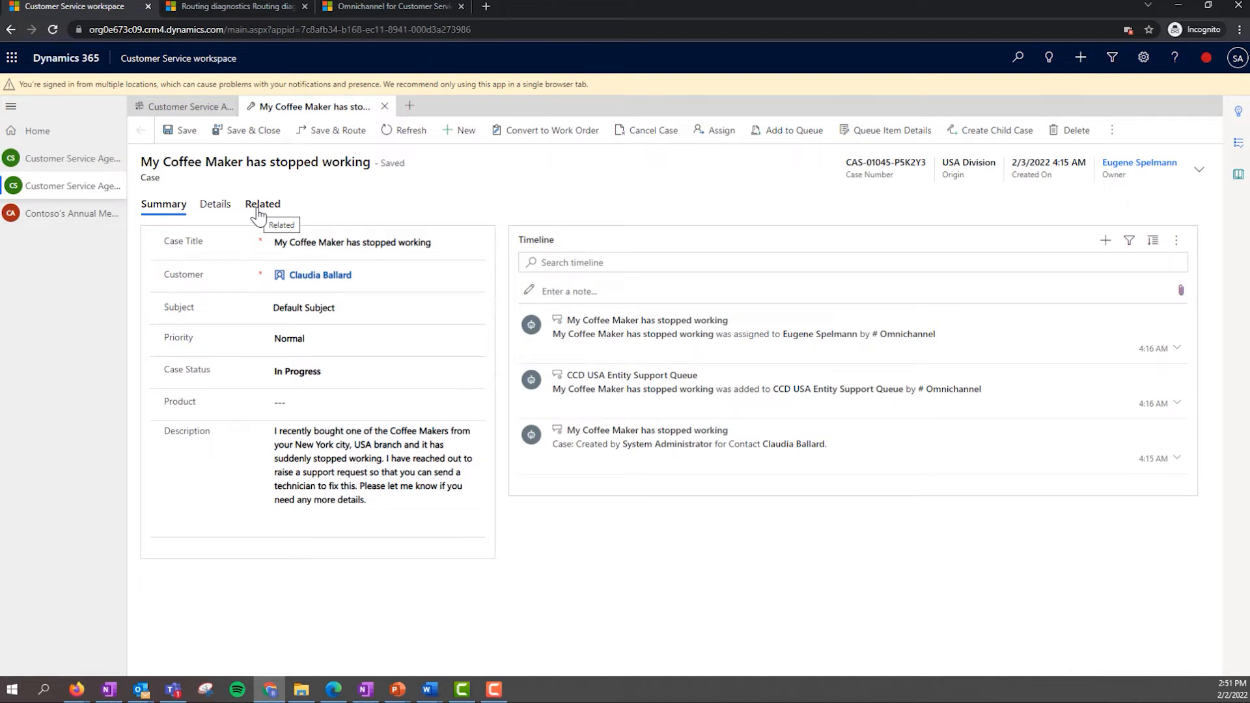
click(261, 204)
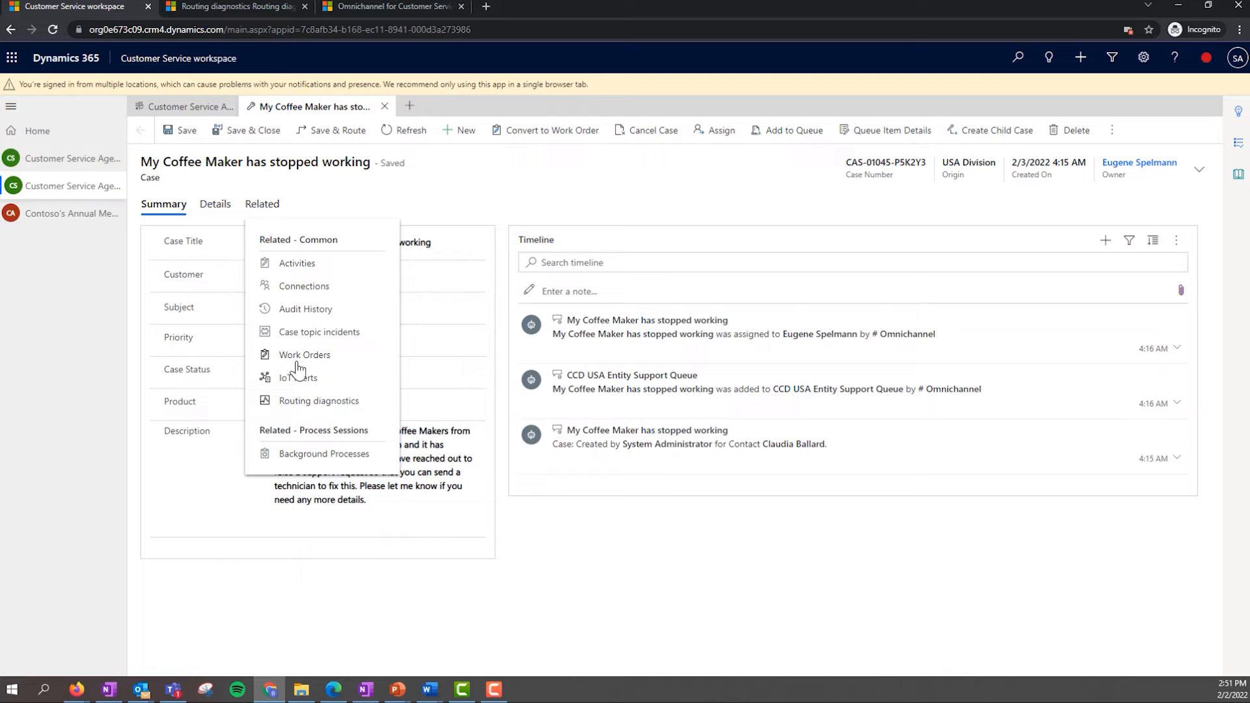
click(327, 407)
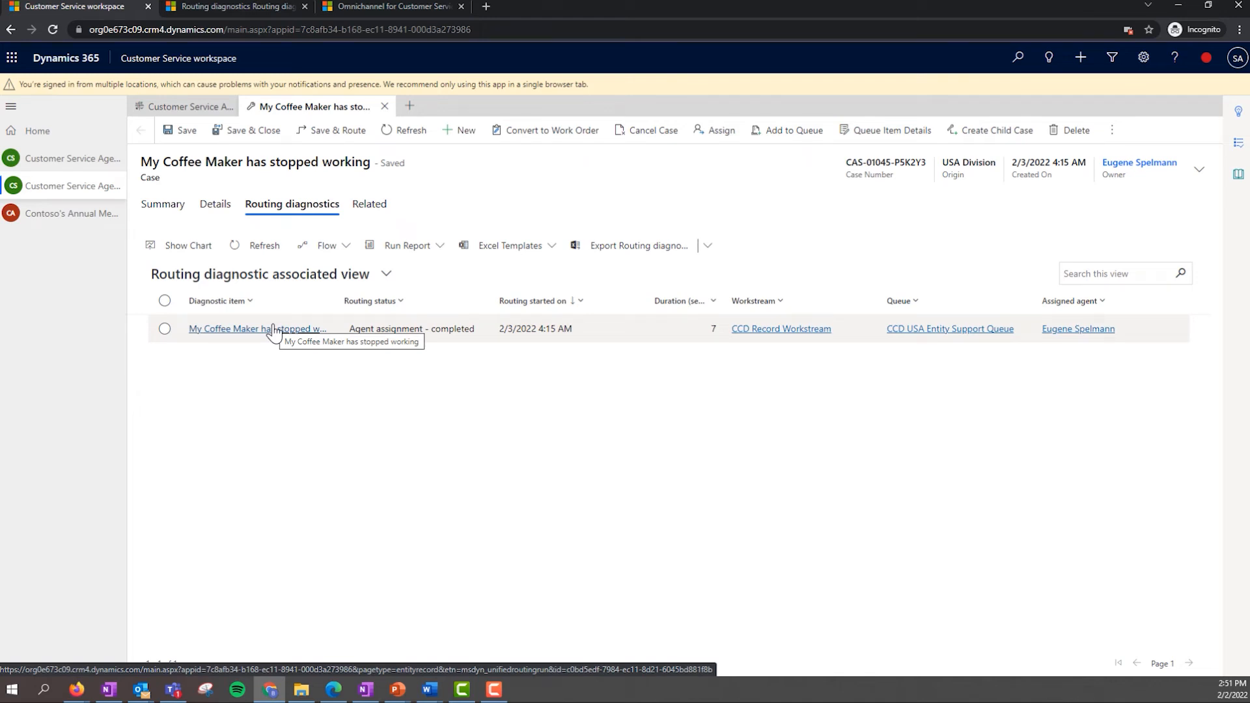
Switch to Omnichannel for Customer Service and open Routing diagnostics in a new app tab.
click(407, 8)
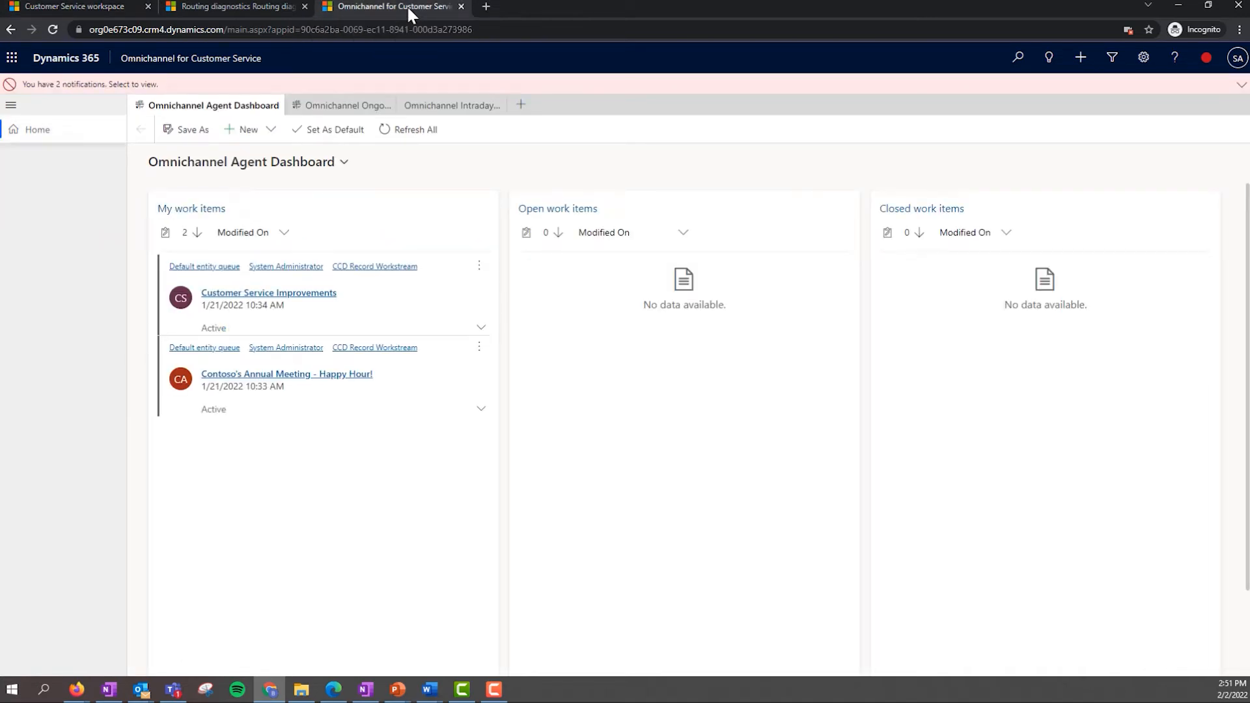
click(521, 106)
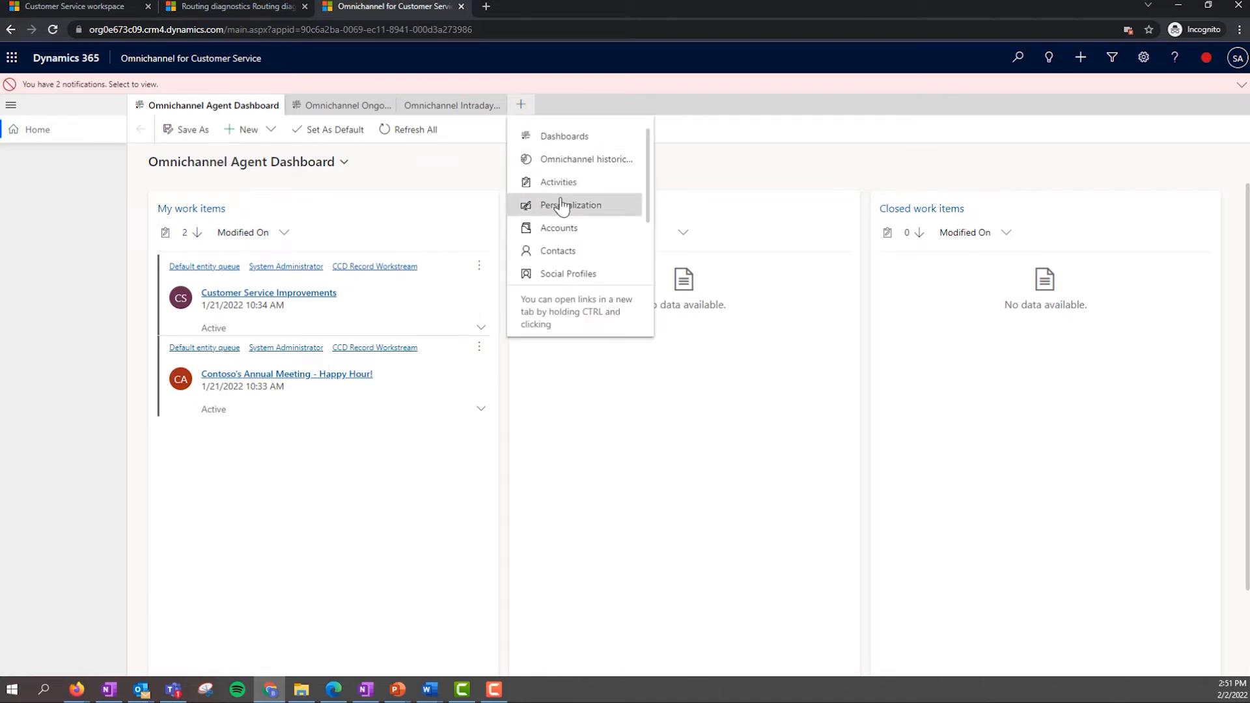
scroll(560, 237, down, 2)
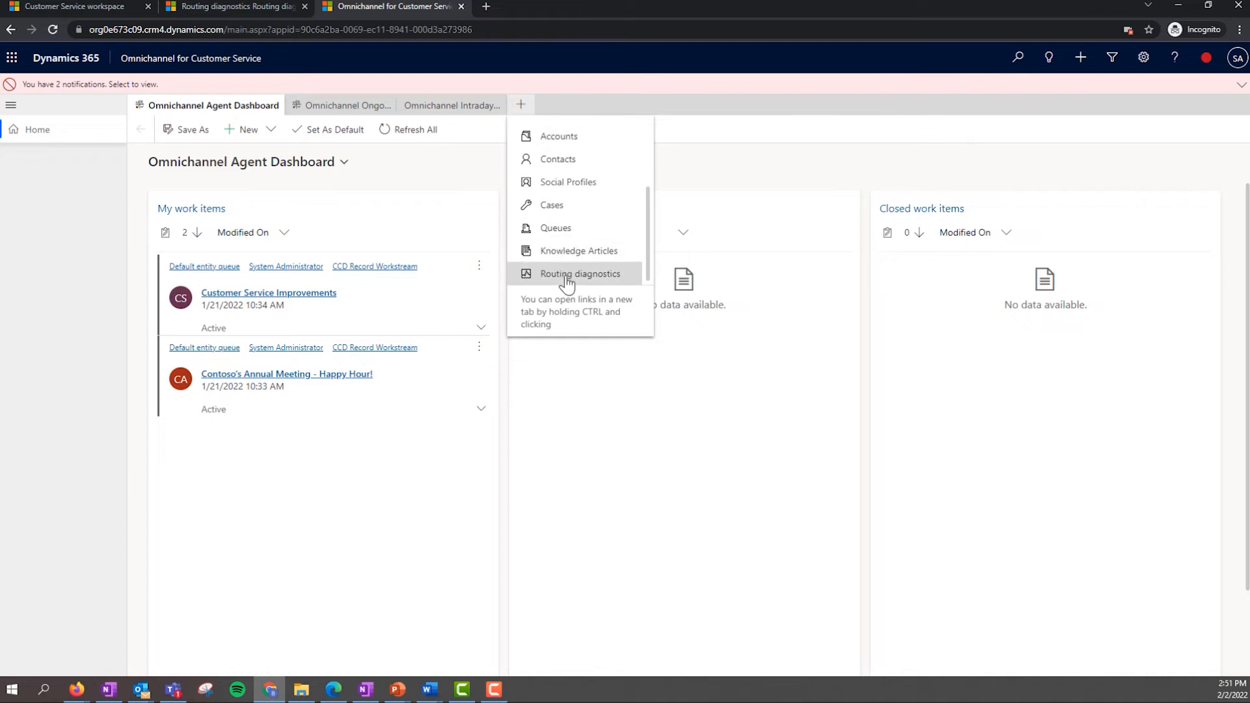
click(567, 275)
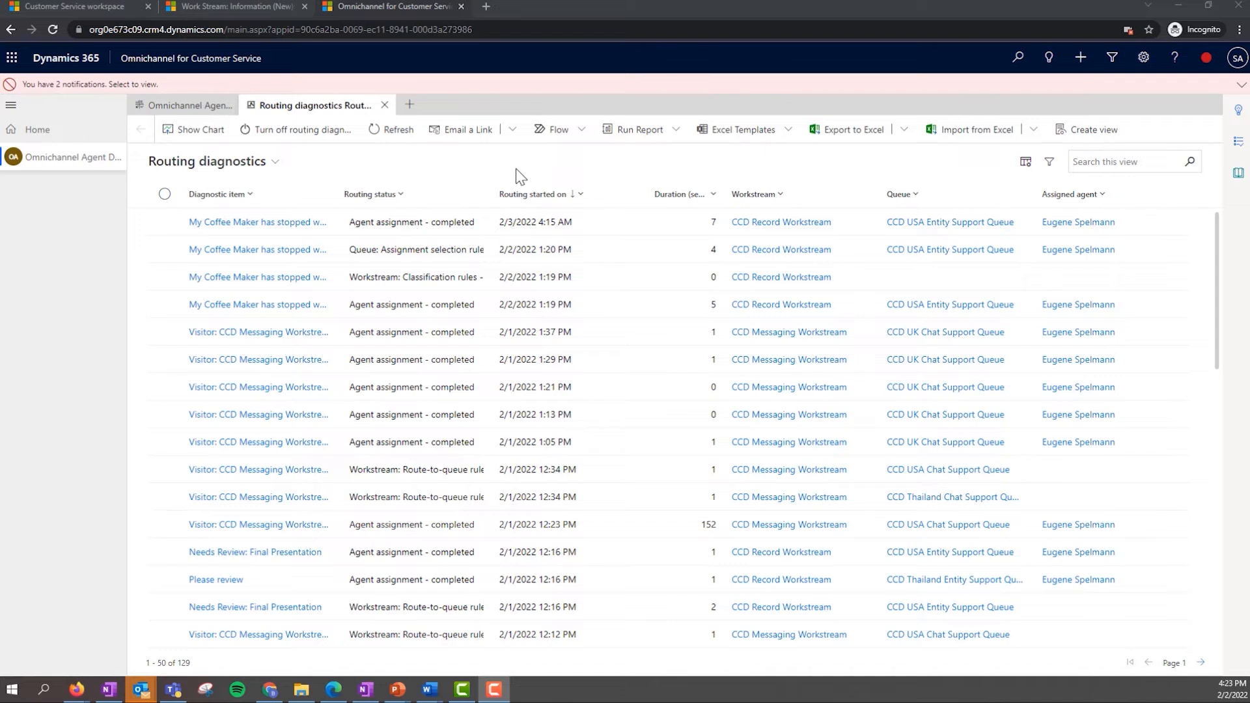
Open the newest coffee maker diagnostic record and compare its Intake rules with the case's origin in Customer Service workspace.
click(261, 219)
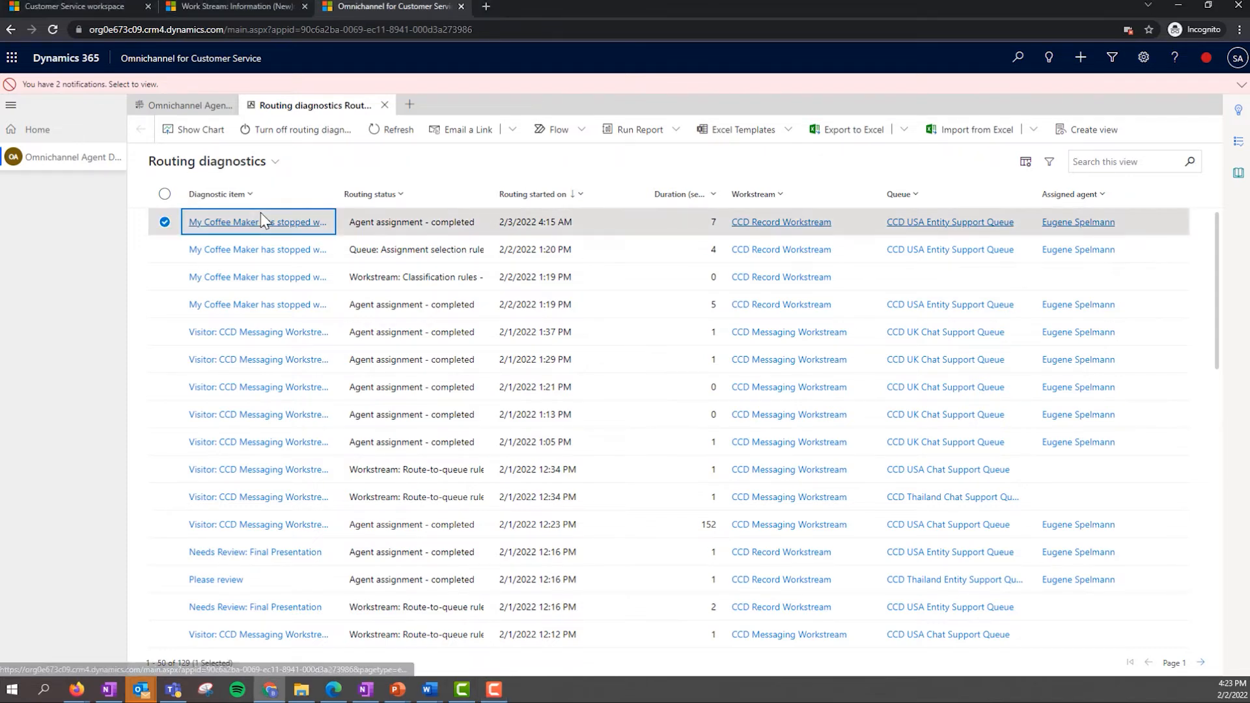
click(265, 224)
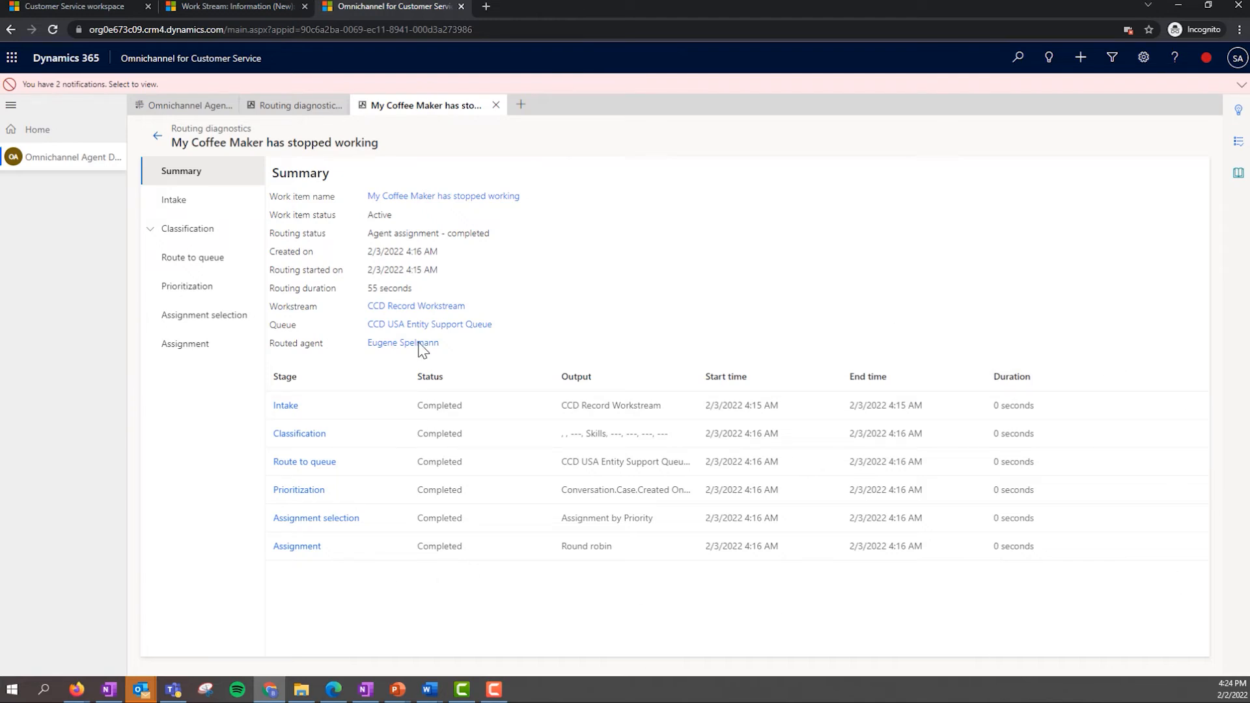
click(286, 406)
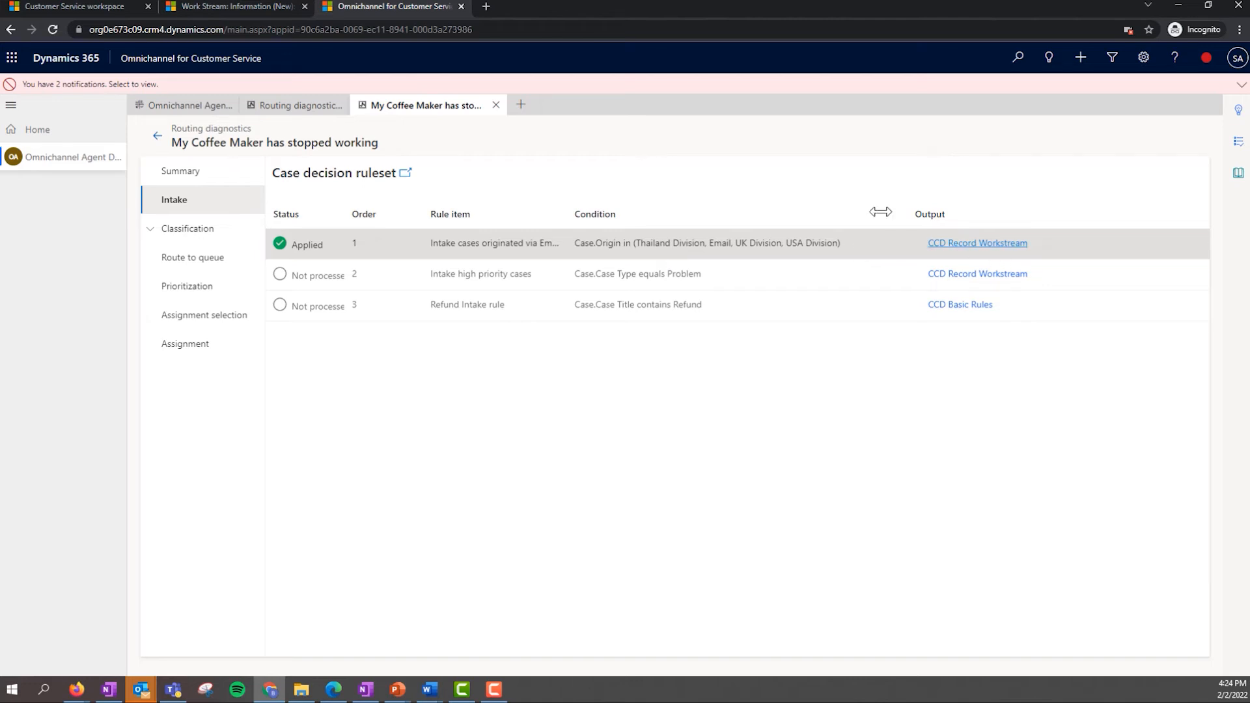
click(94, 8)
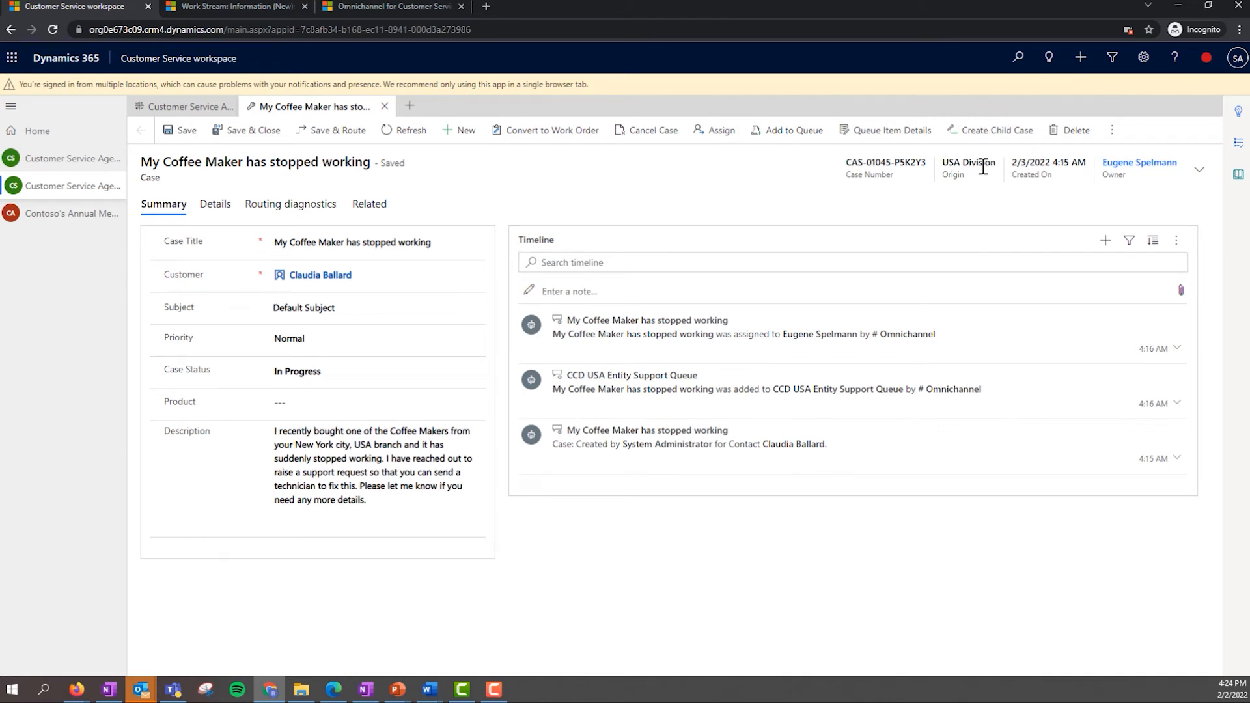
click(404, 5)
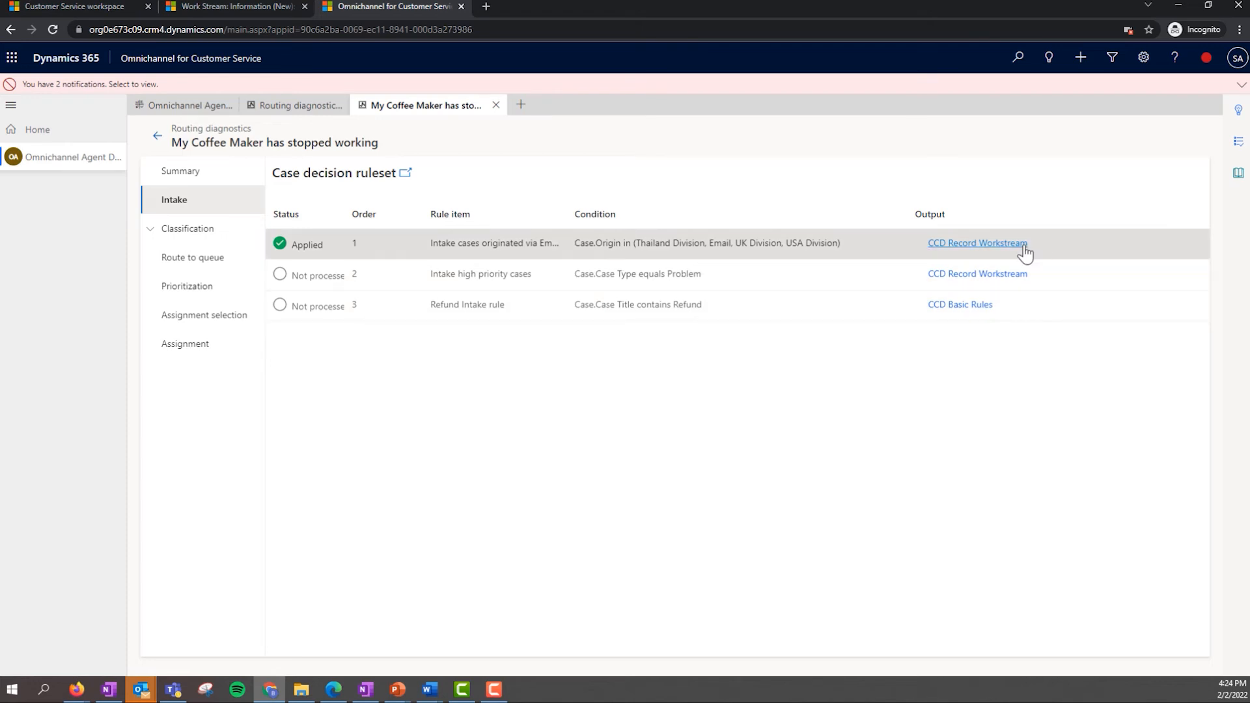
Expand the Classification stage to list its rulesets and examine the rules of Set Case Priority.
click(151, 234)
click(223, 240)
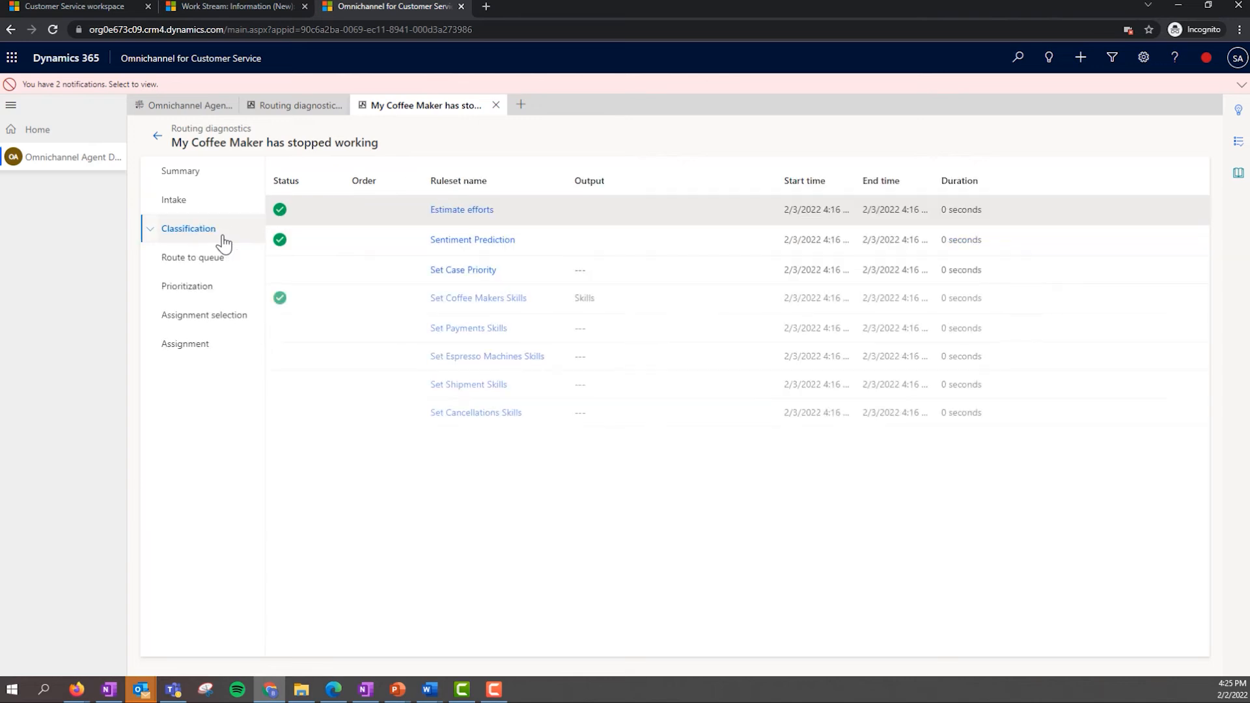
click(152, 231)
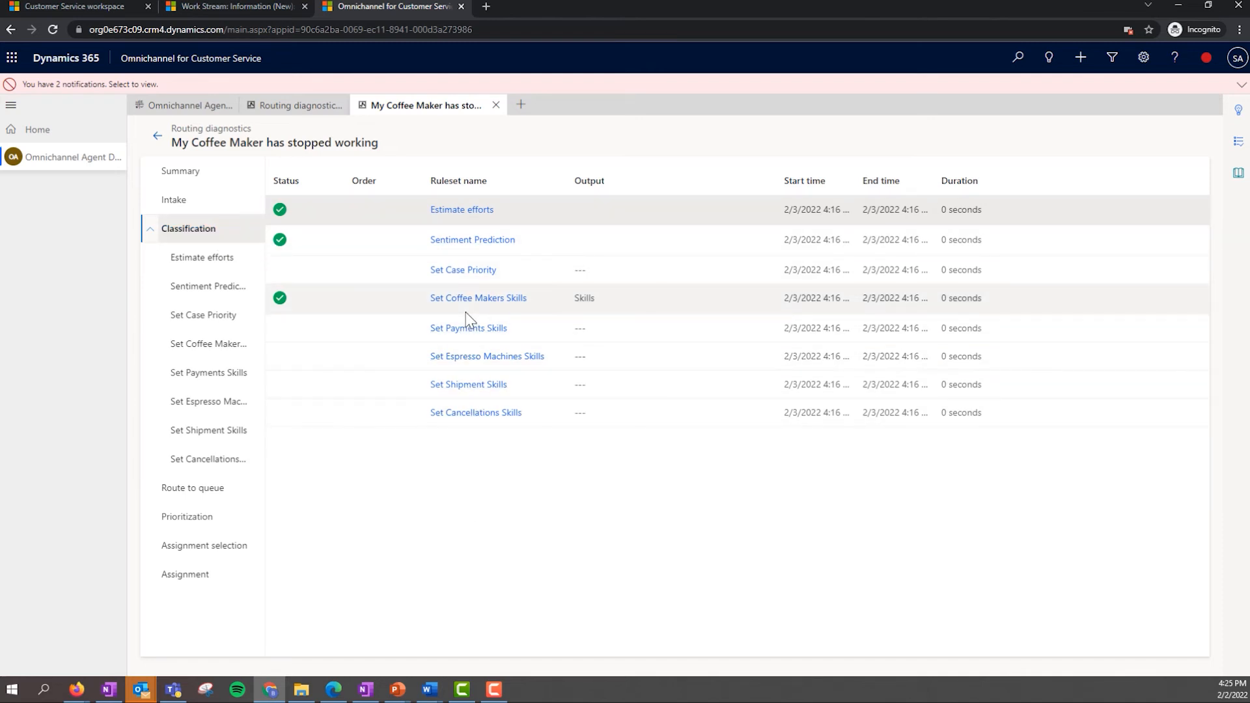
click(466, 270)
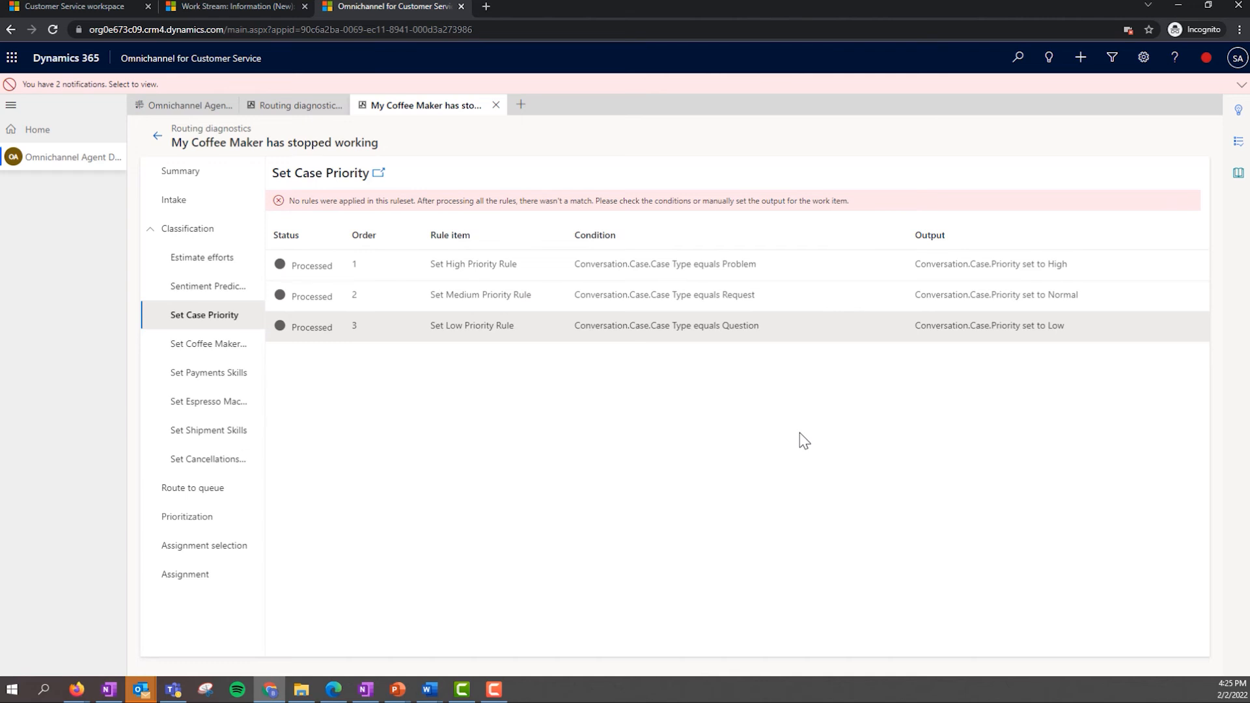
Review the Route to queue, Prioritization, Assignment selection and Assignment rules, finishing on the diagnostic Summary.
click(212, 498)
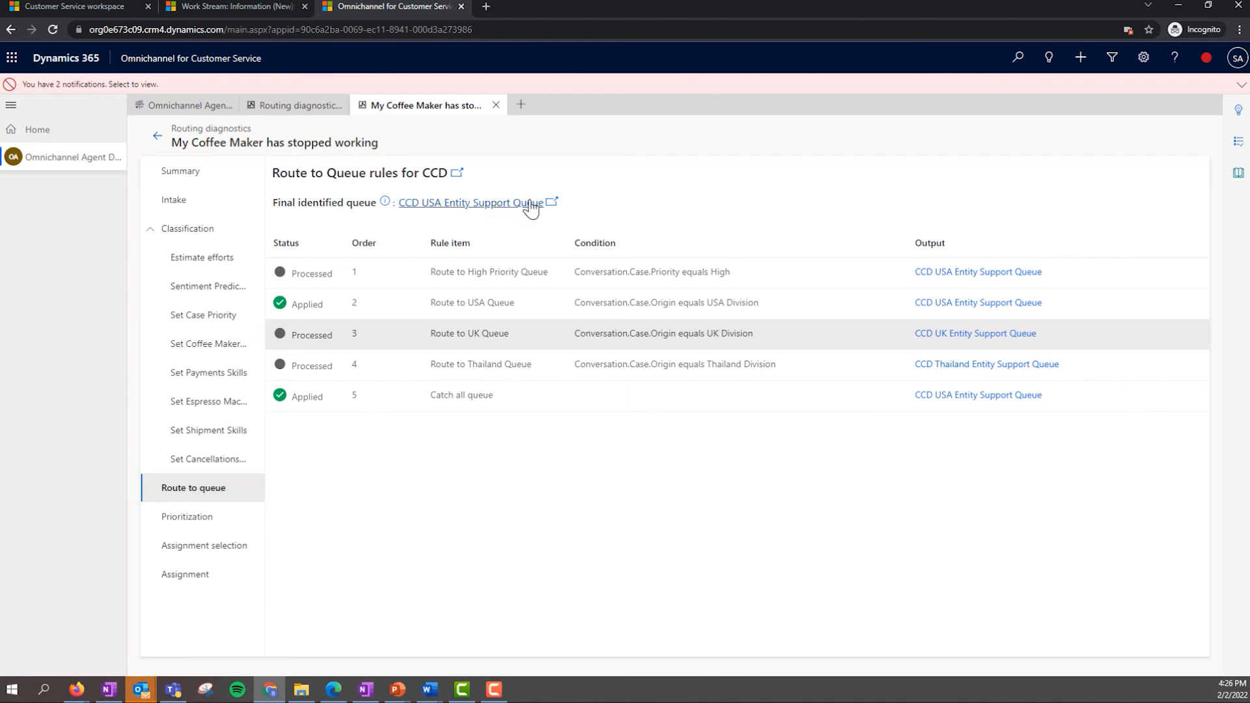
click(214, 520)
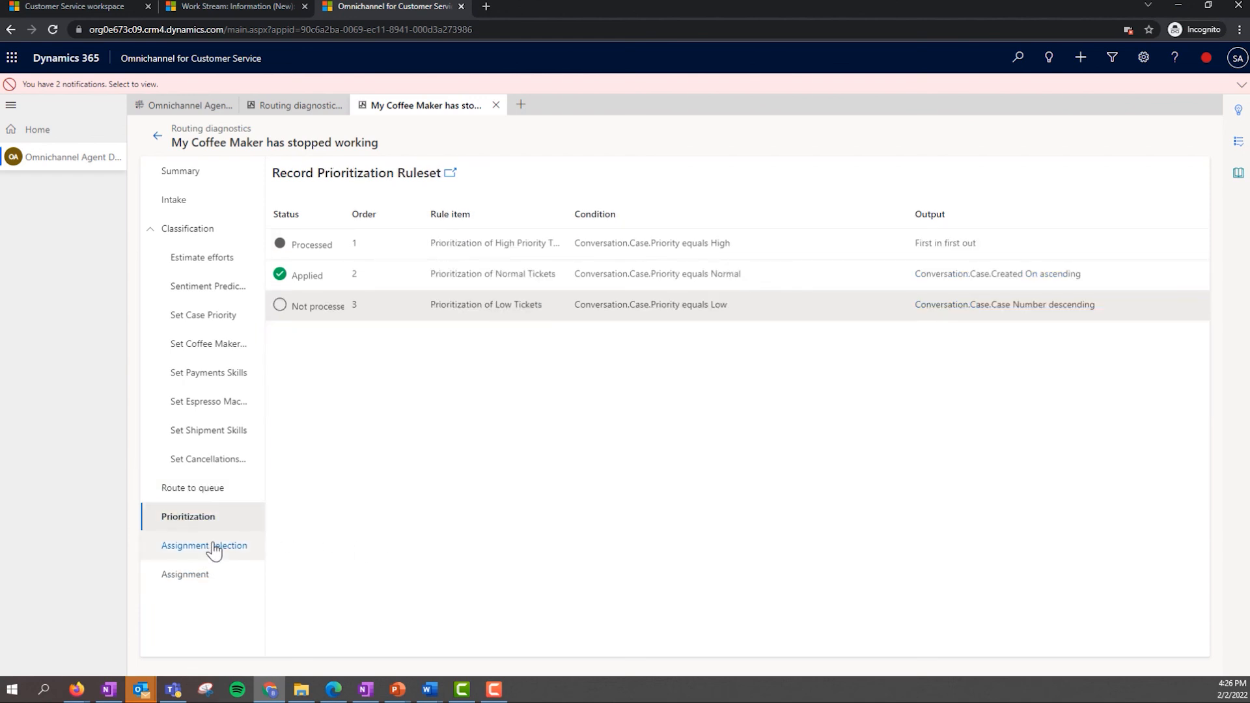
click(212, 550)
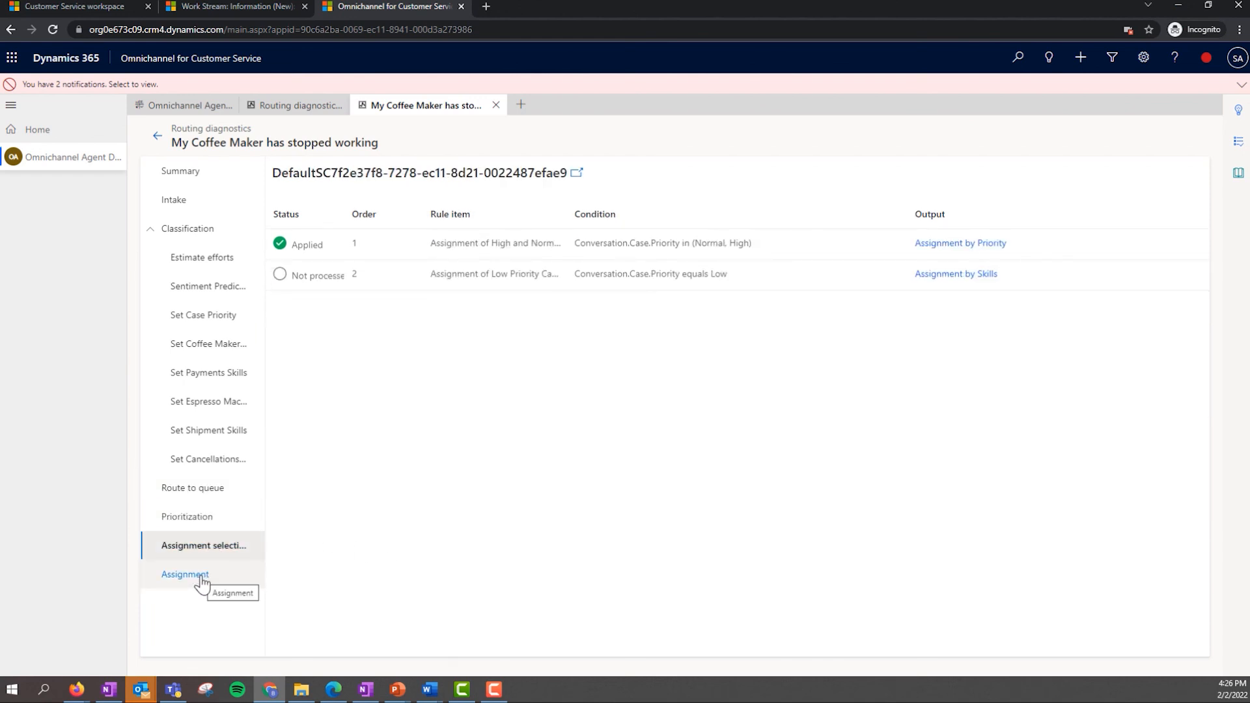
click(202, 583)
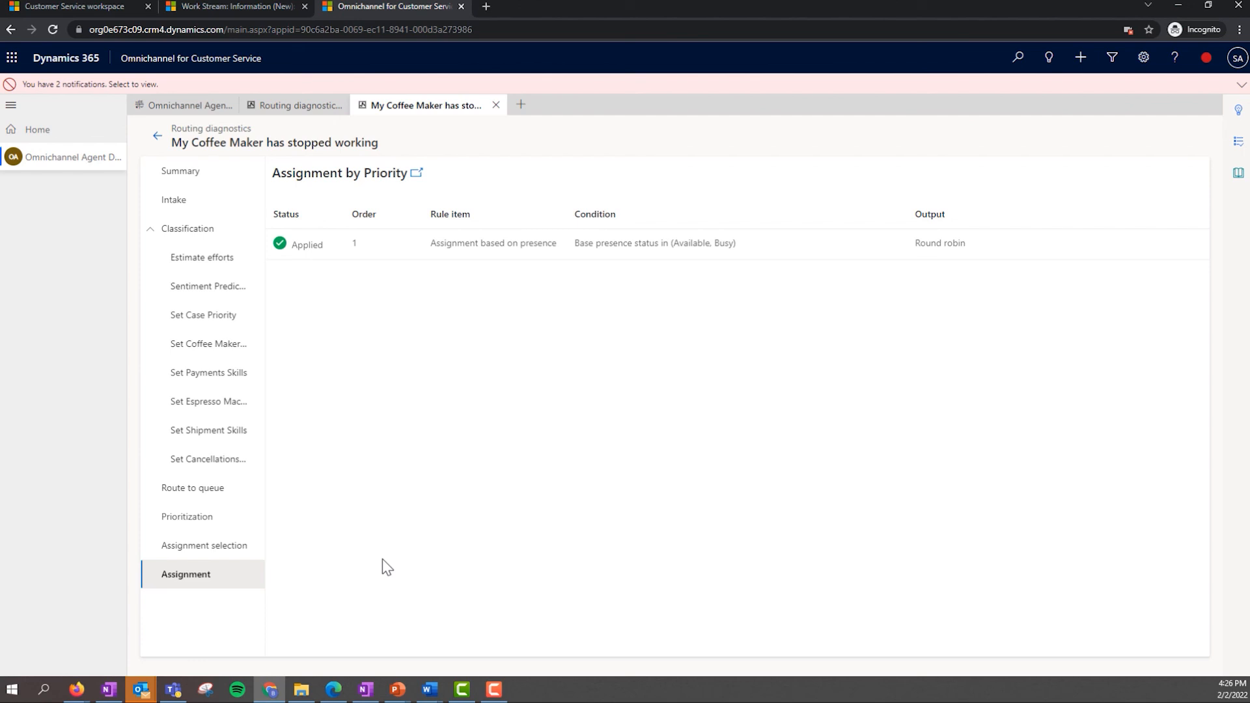
click(180, 176)
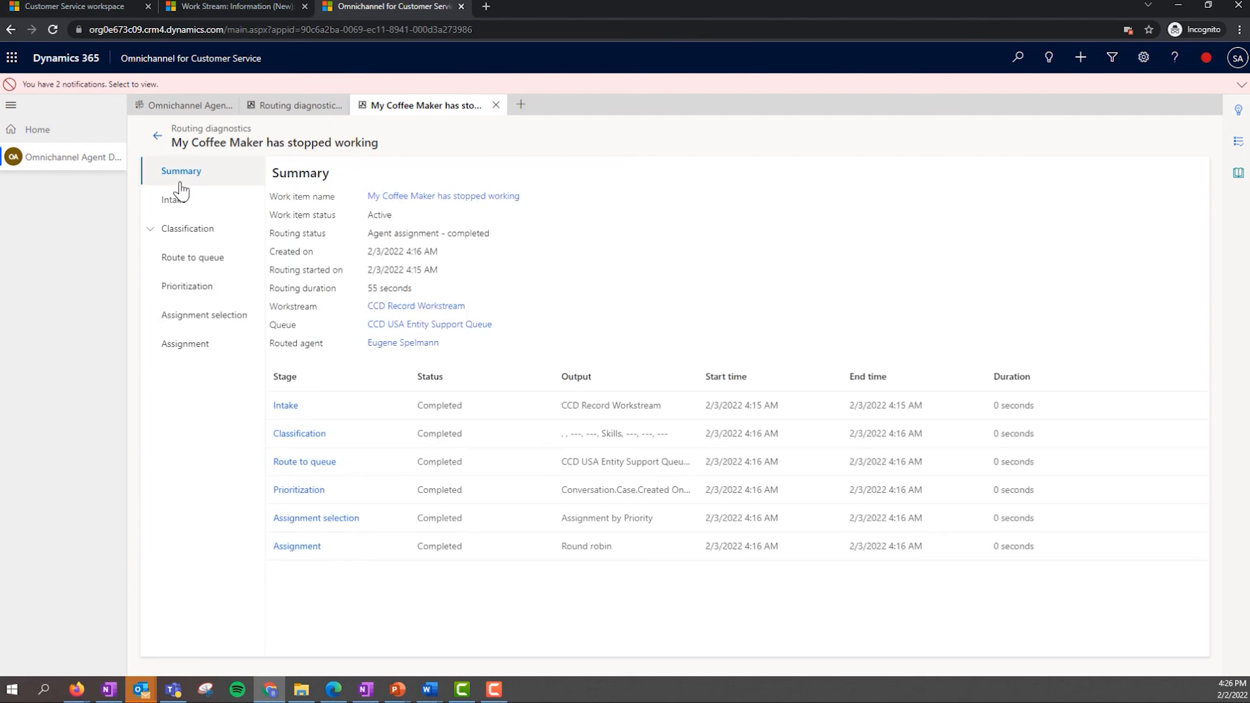